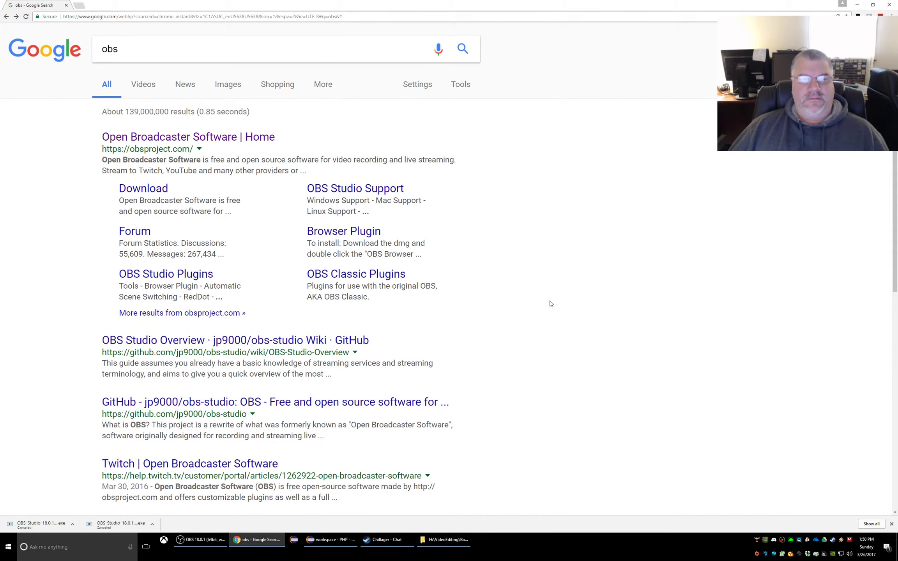
Step: Go to obsproject.com from Google and show the Windows, OSX and Linux download options
{"action": "left_click", "coordinate": [209, 142]}
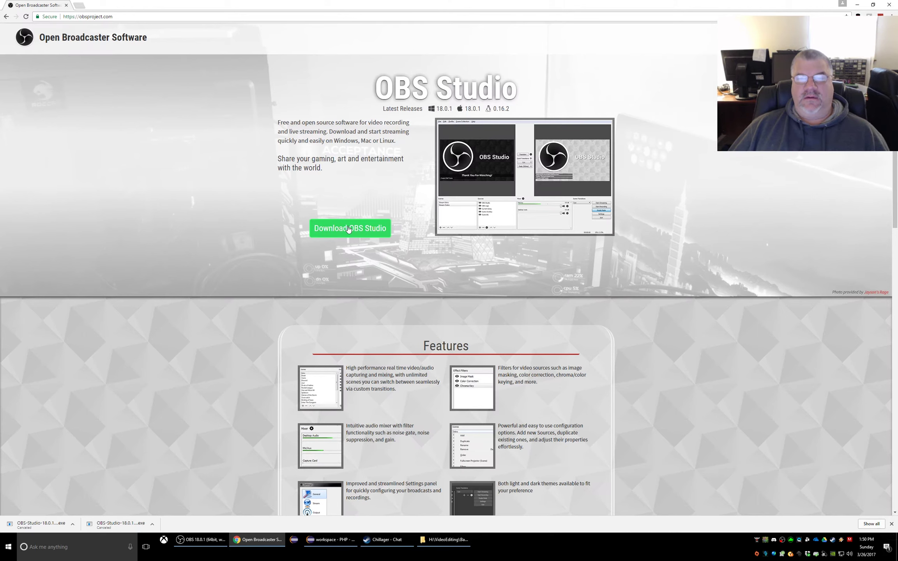
{"action": "left_click", "coordinate": [373, 232]}
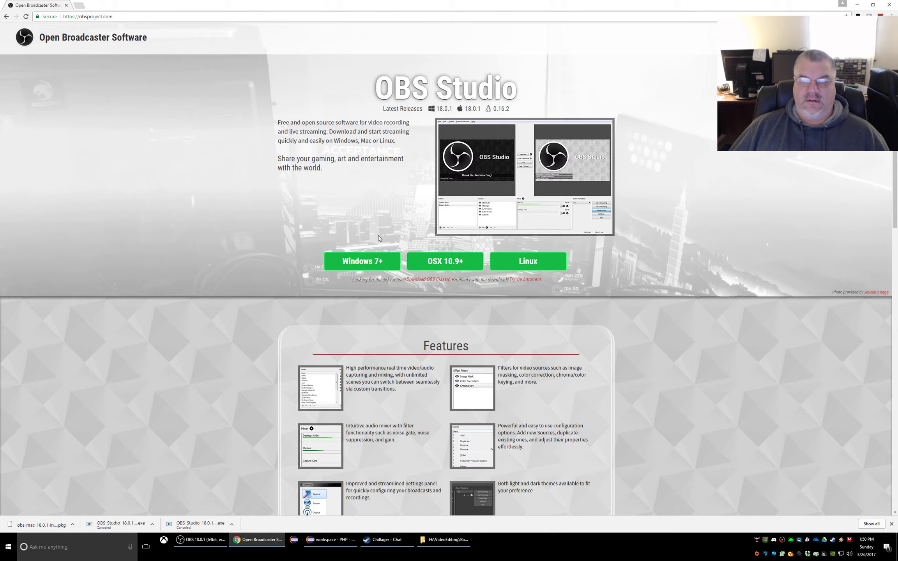
Step: Launch a fresh OBS Studio instance from the taskbar jump list
{"action": "right_click", "coordinate": [783, 540]}
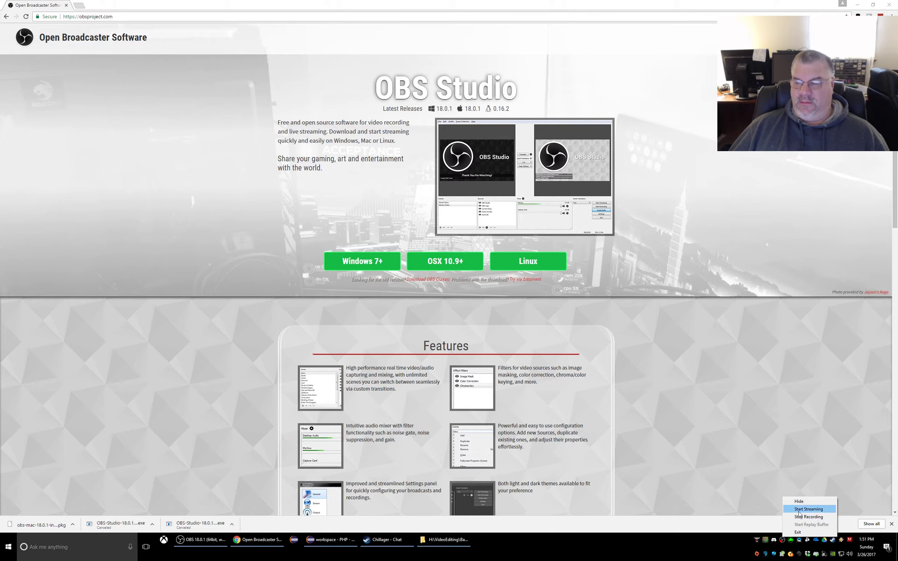
{"action": "right_click", "coordinate": [202, 539]}
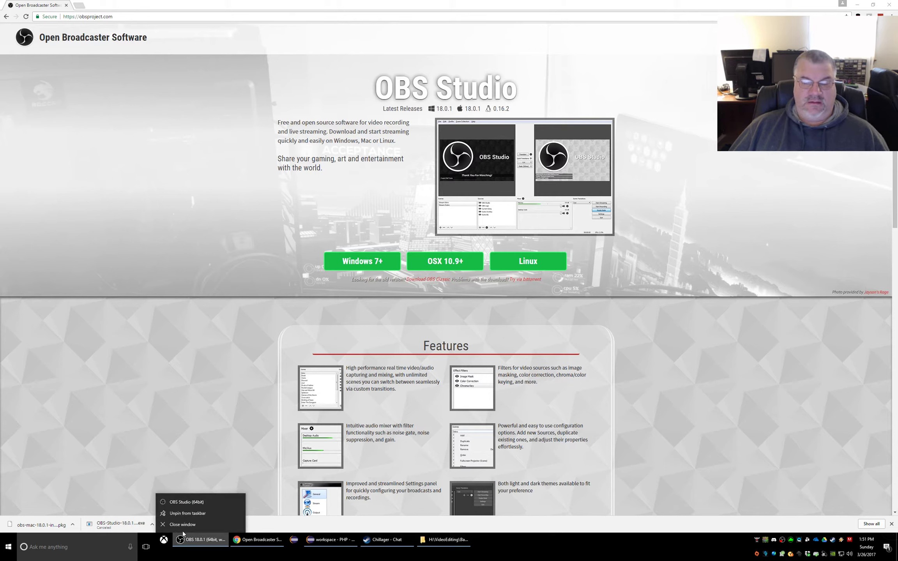
{"action": "left_click", "coordinate": [188, 541]}
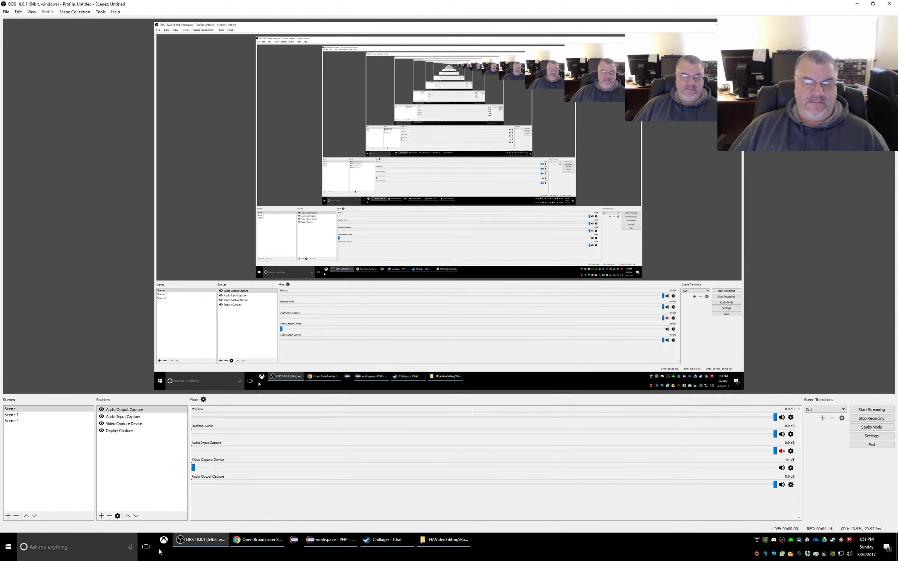
{"action": "right_click", "coordinate": [189, 541]}
{"action": "left_click", "coordinate": [189, 504]}
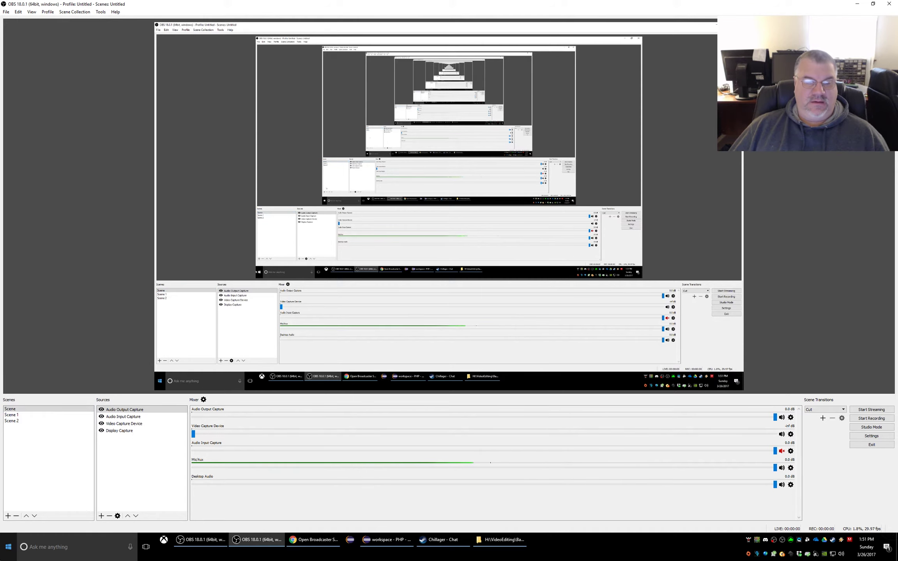
Step: Add a new scene named 'Training'
{"action": "left_click", "coordinate": [8, 516]}
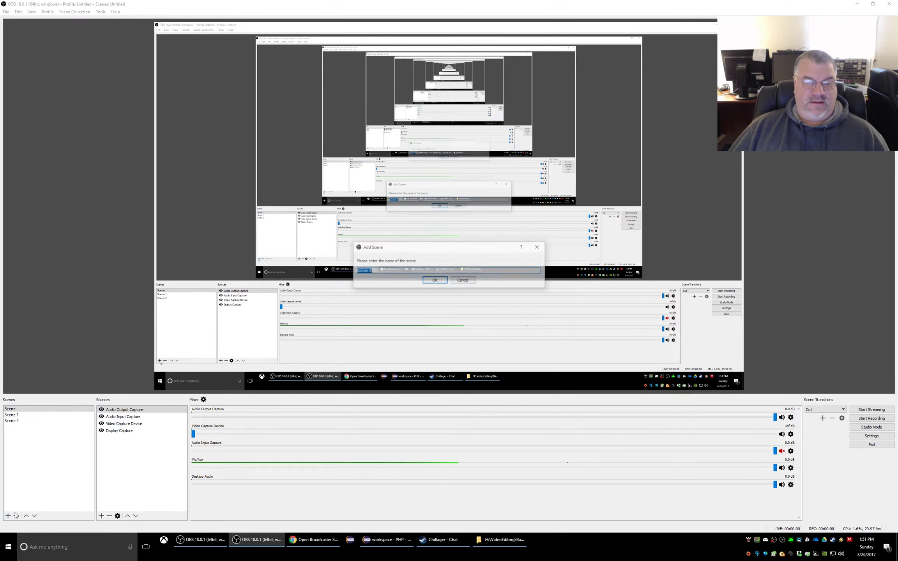
{"action": "left_click", "coordinate": [463, 280]}
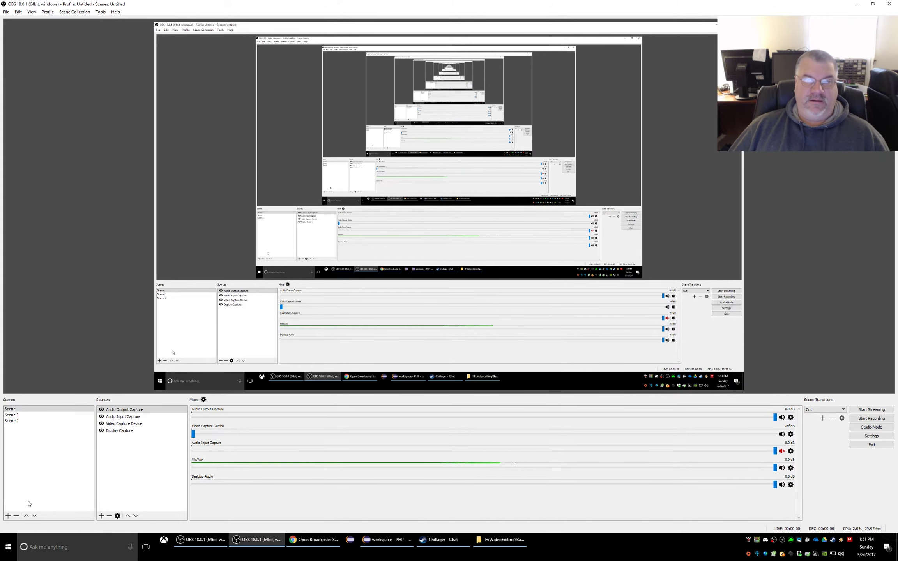
{"action": "left_click", "coordinate": [8, 516]}
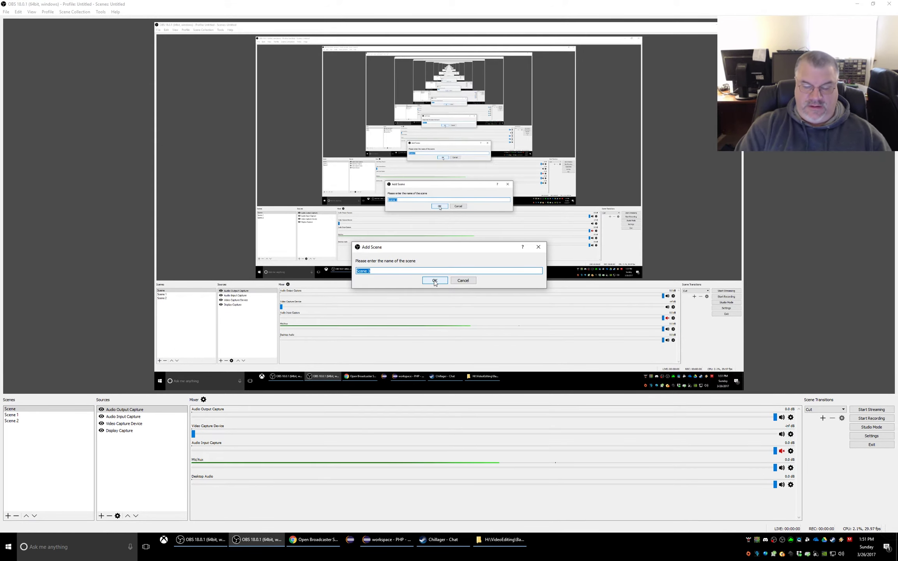
{"action": "type", "text": "Training"}
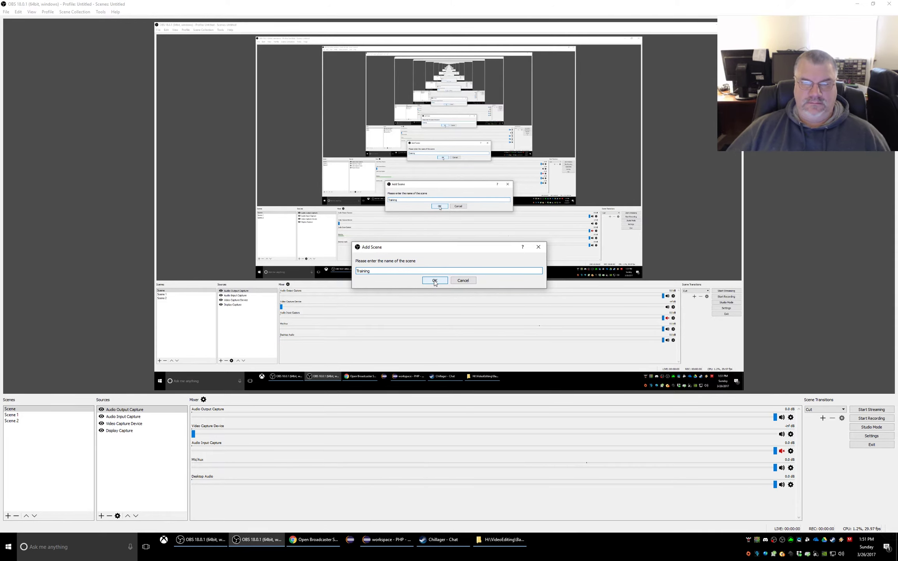
{"action": "left_click", "coordinate": [435, 281]}
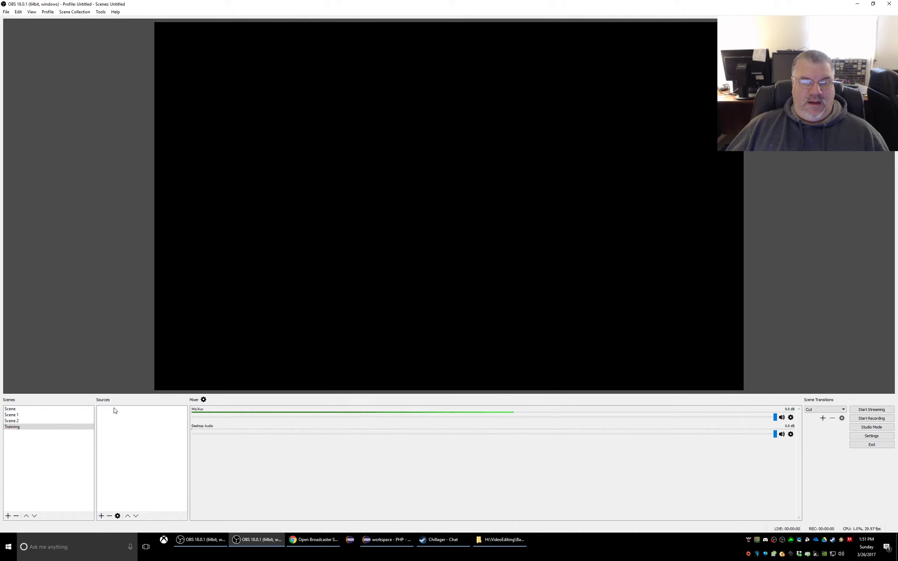
Step: Add a Display Capture 2 source to Training, capturing Display 0 at 2560x1600
{"action": "left_click", "coordinate": [101, 516]}
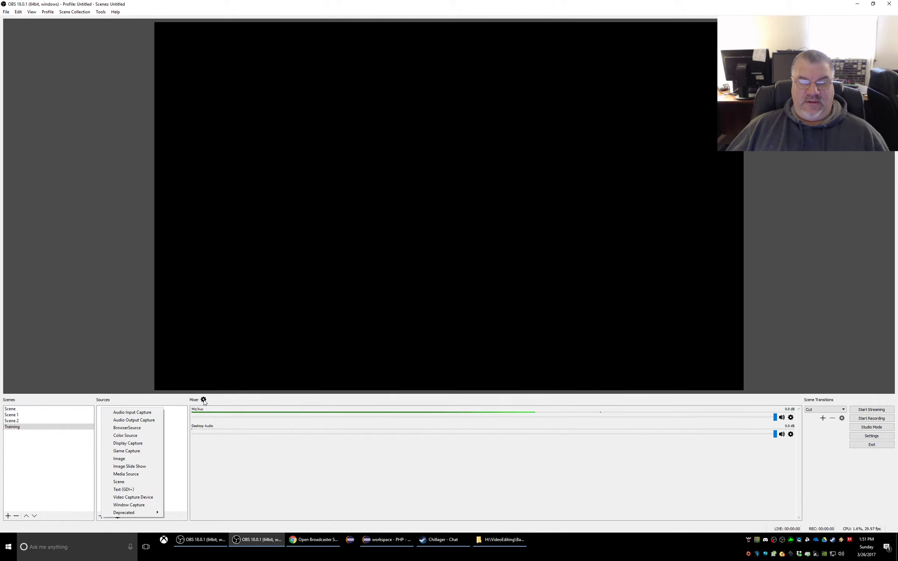
{"action": "left_click", "coordinate": [137, 444]}
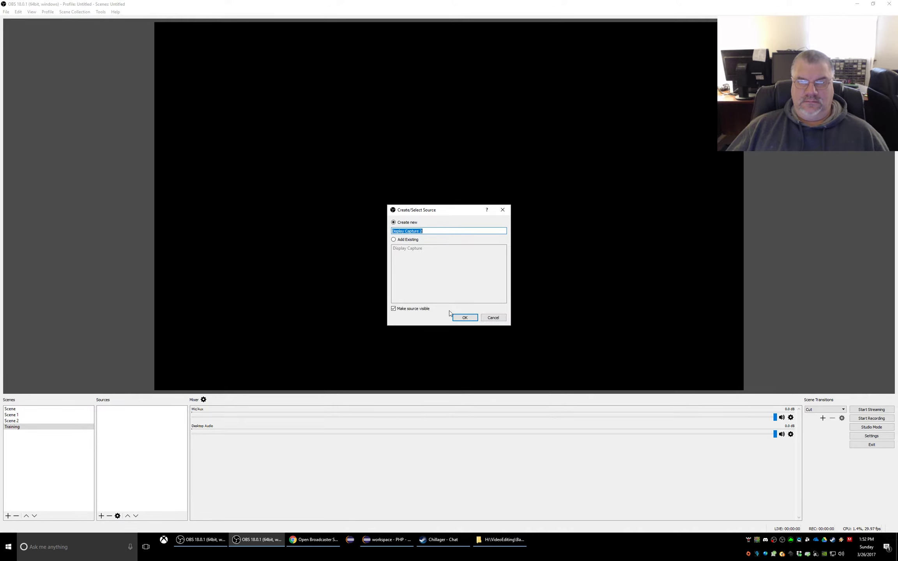
{"action": "left_click", "coordinate": [465, 318]}
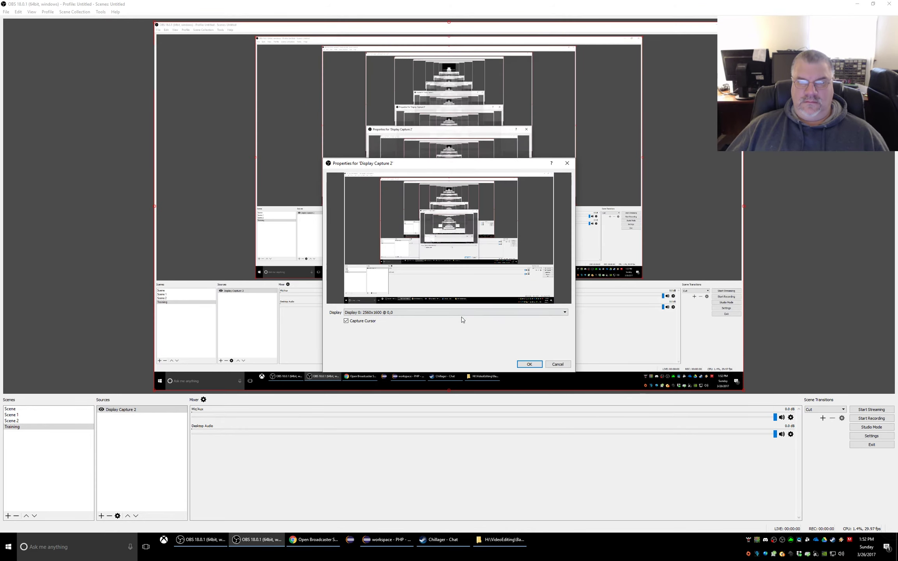
{"action": "left_click", "coordinate": [395, 313]}
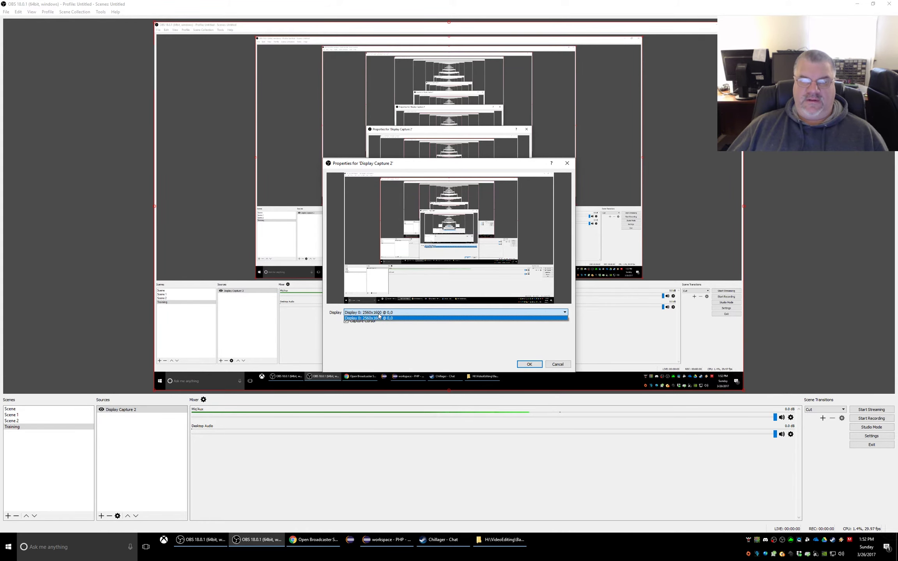
{"action": "left_click", "coordinate": [446, 341]}
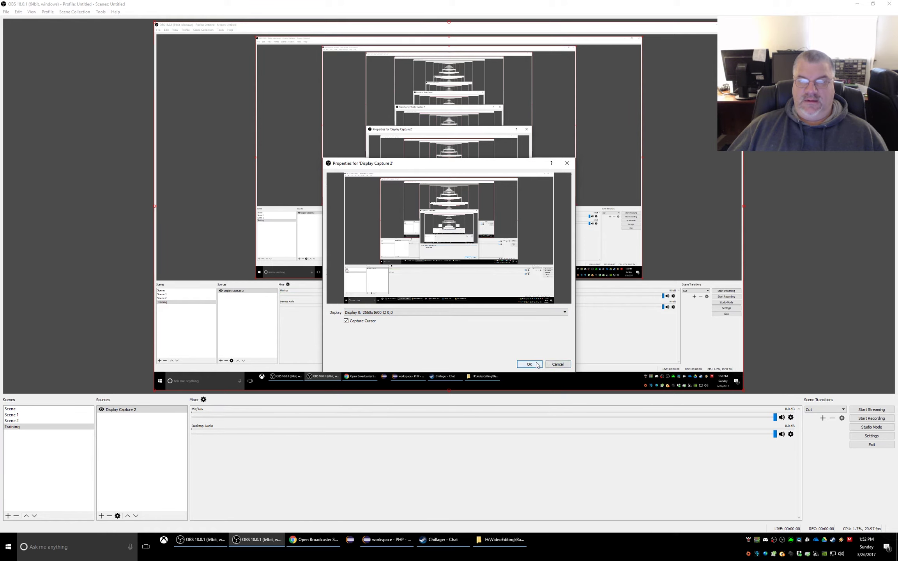
{"action": "left_click", "coordinate": [529, 364]}
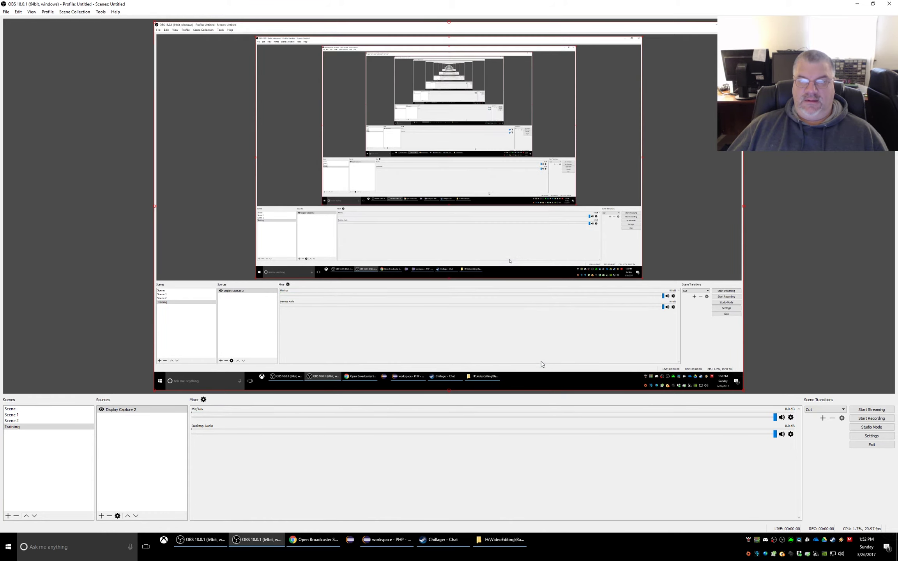
Step: In Output settings, keep the 18000 video bitrate and the Software (x264) encoder
{"action": "left_click", "coordinate": [878, 437]}
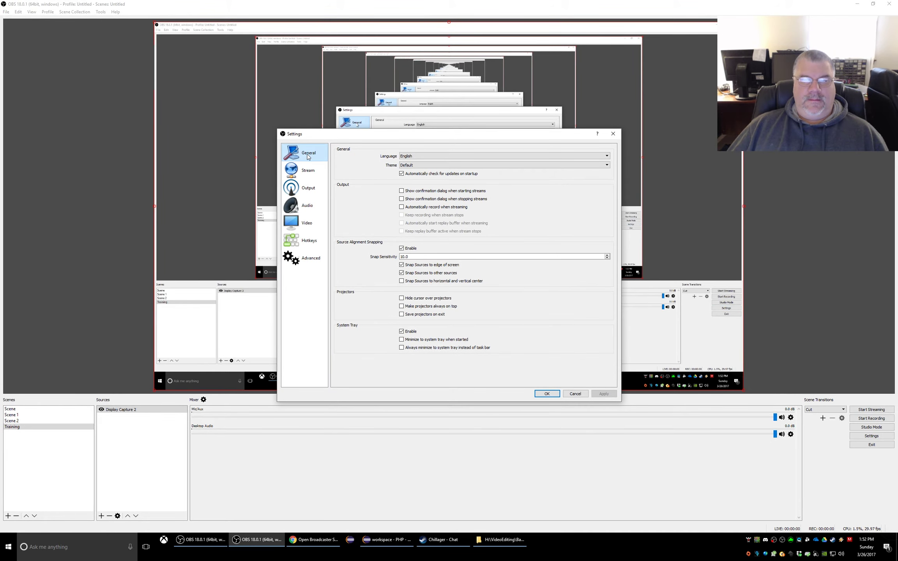
{"action": "left_click", "coordinate": [297, 172]}
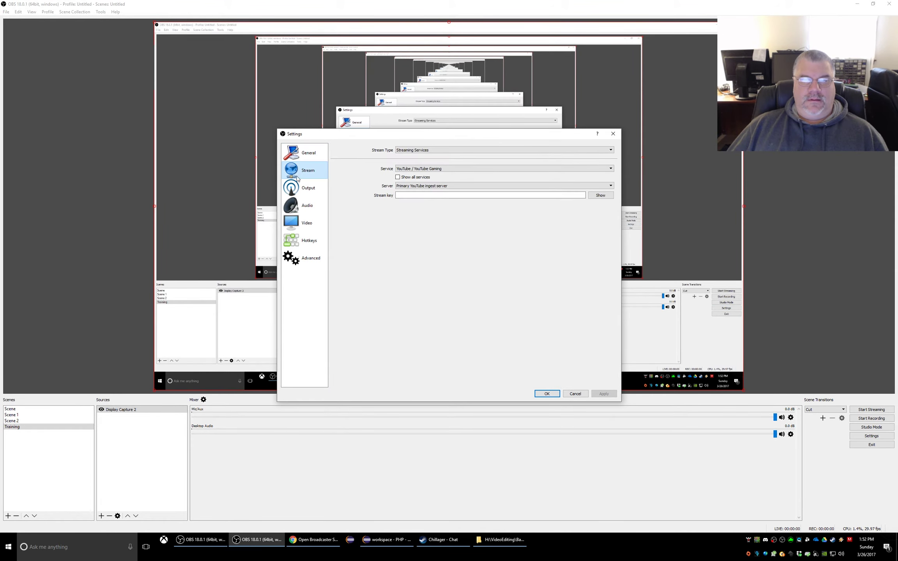
{"action": "left_click", "coordinate": [295, 189]}
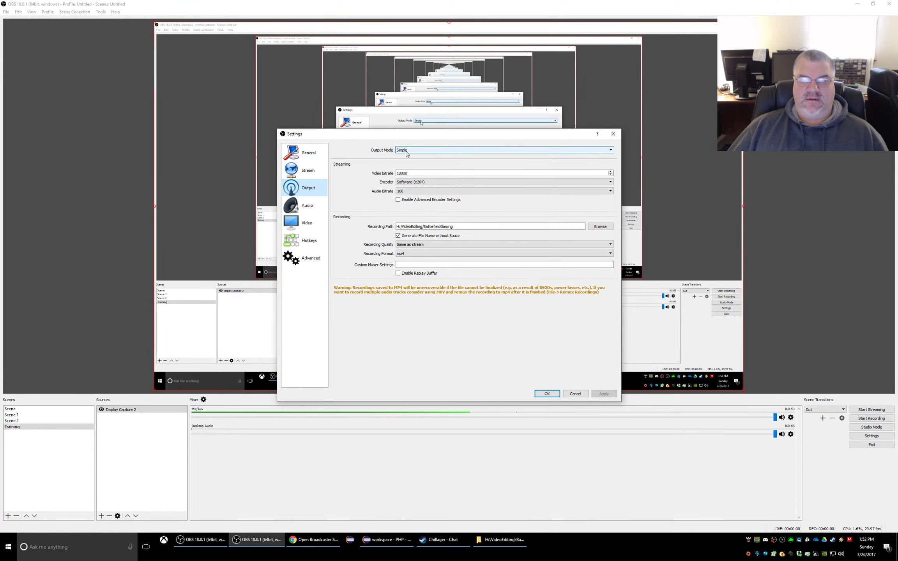
{"action": "double_click", "coordinate": [415, 173]}
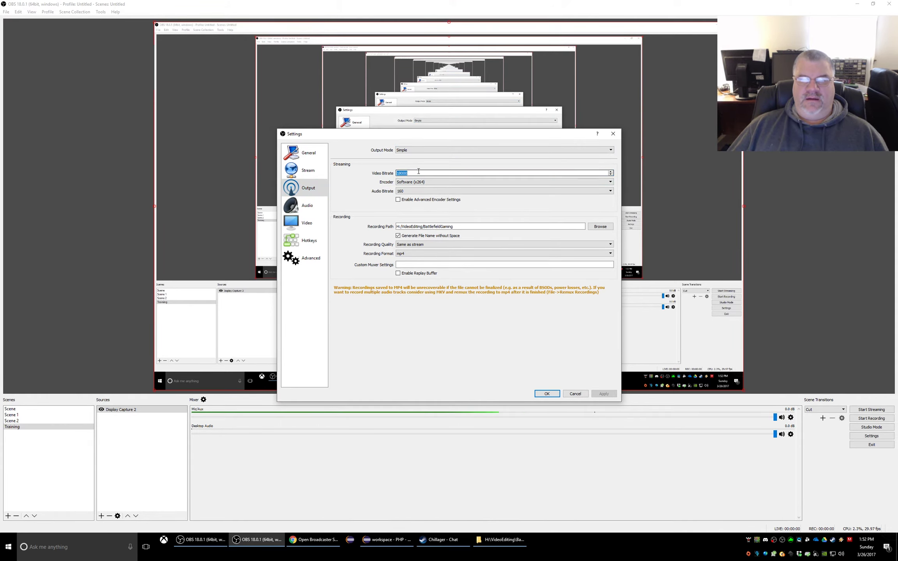
{"action": "left_click", "coordinate": [444, 173]}
{"action": "left_click", "coordinate": [433, 183]}
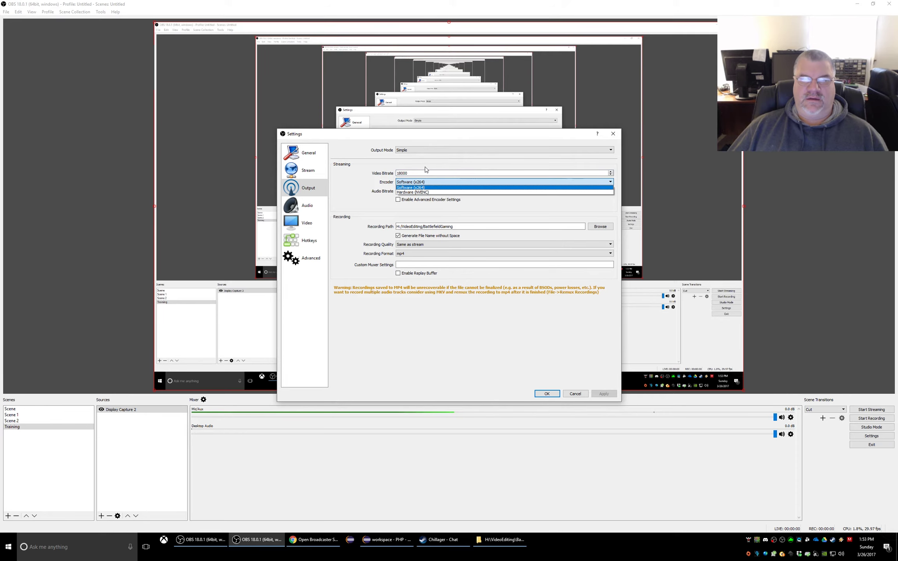
{"action": "left_click", "coordinate": [438, 188]}
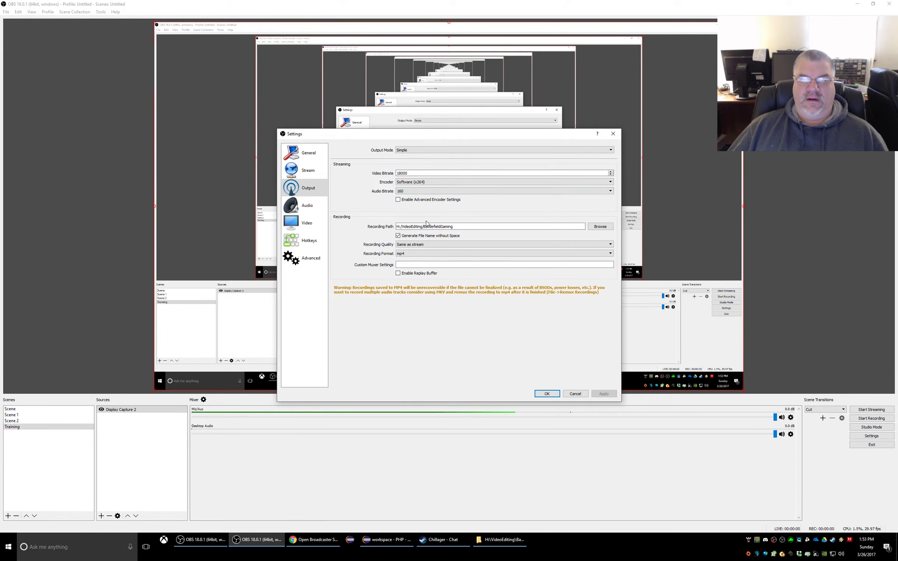
Step: Keep recording to H:\VideoEditing\BattlefieldGaming at 'Same as stream' quality in mp4 format
{"action": "left_click", "coordinate": [465, 226]}
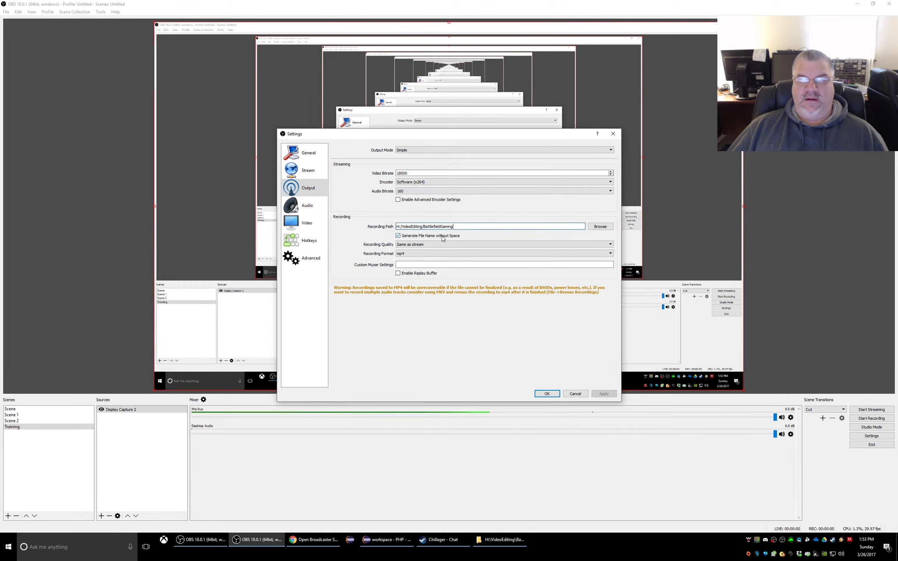
{"action": "left_click", "coordinate": [426, 245]}
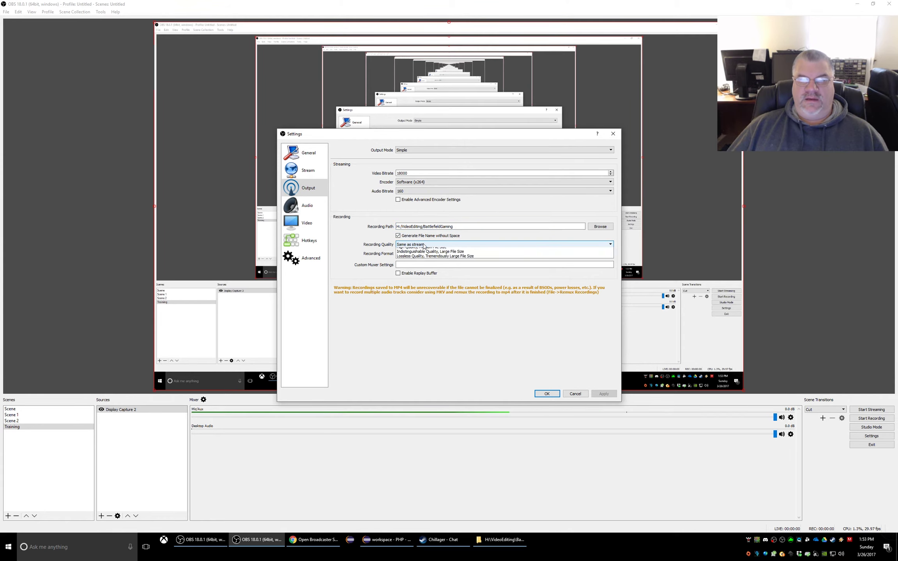
{"action": "left_click", "coordinate": [418, 250]}
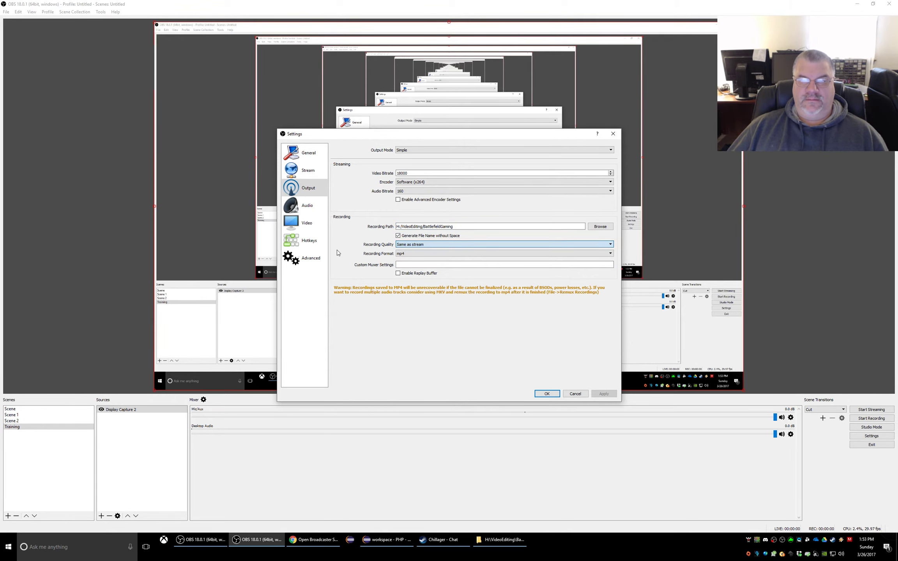
{"action": "left_click", "coordinate": [418, 246]}
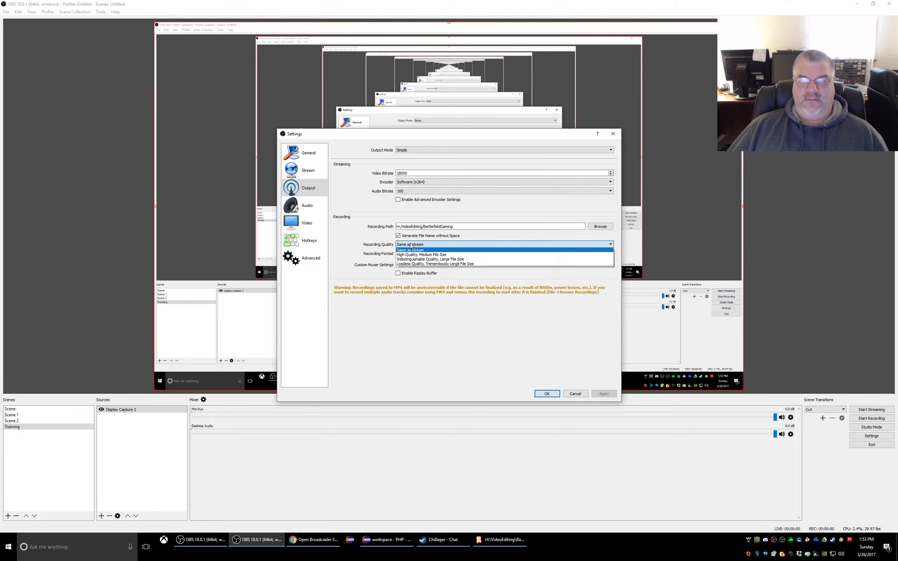
{"action": "left_click", "coordinate": [329, 240]}
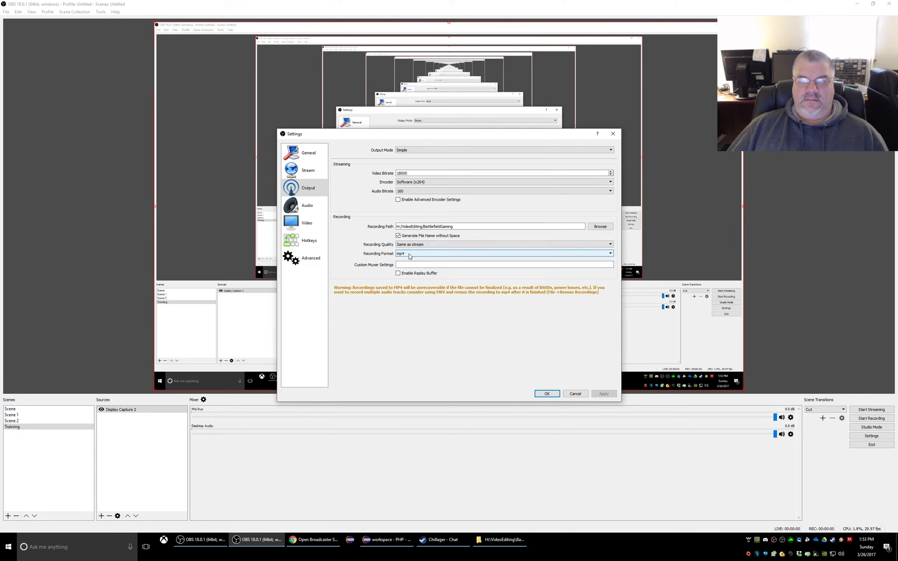
{"action": "left_click", "coordinate": [409, 257]}
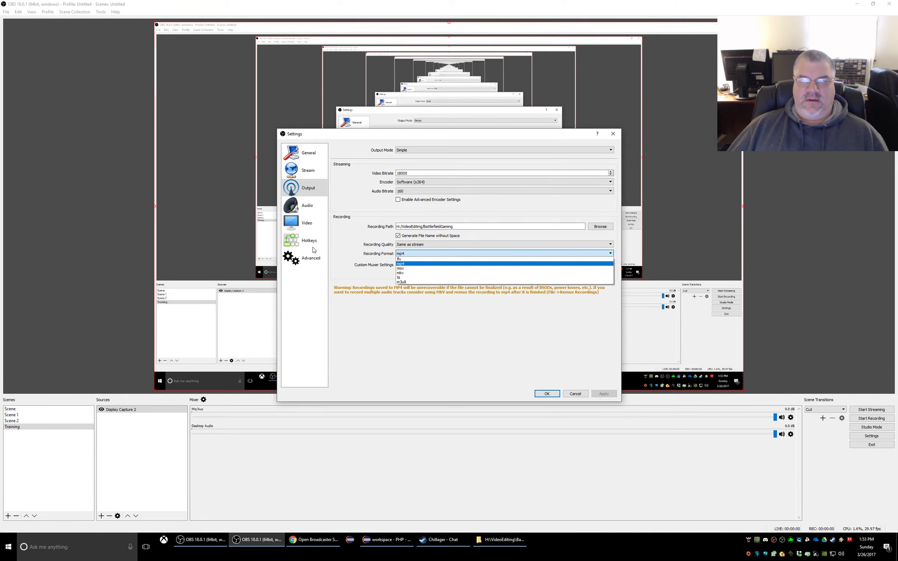
{"action": "left_click", "coordinate": [355, 235]}
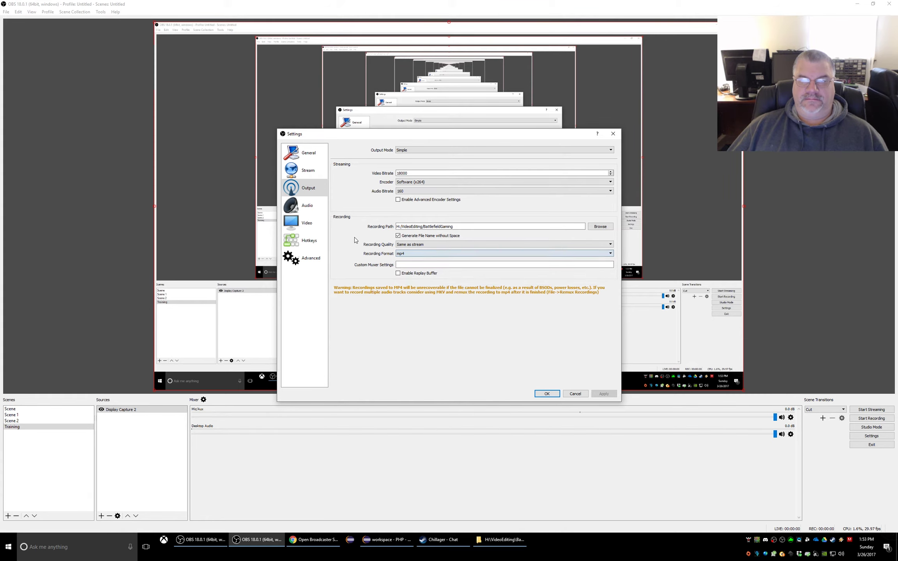
Step: Confirm the Yeti mic as Mic/Auxiliary device, then view the 2560x1600, 29.97 FPS video settings
{"action": "left_click", "coordinate": [305, 210]}
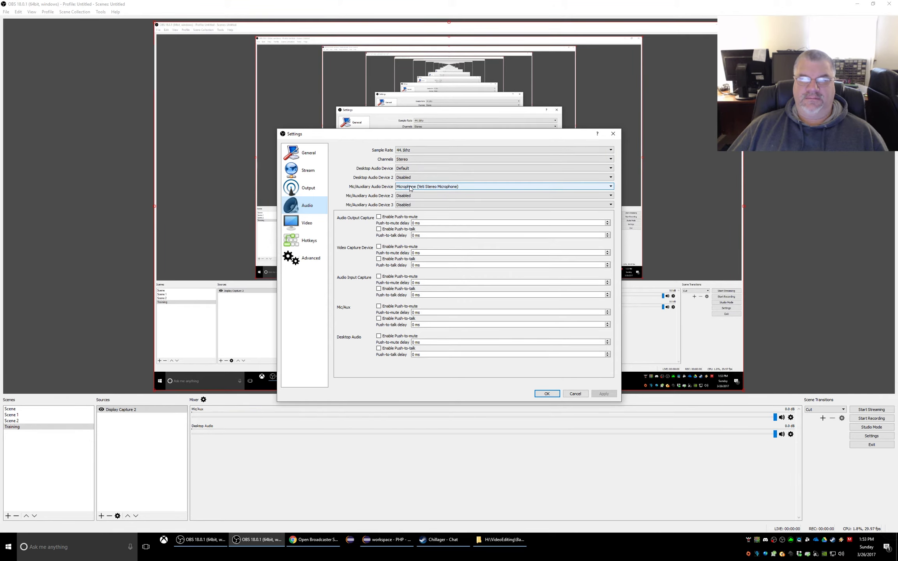
{"action": "left_click", "coordinate": [410, 189]}
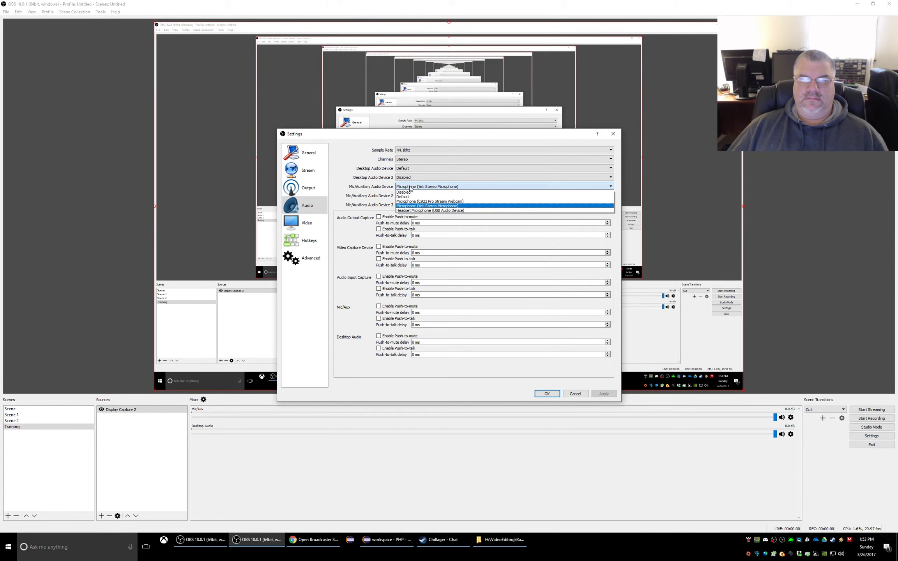
{"action": "left_click", "coordinate": [308, 228]}
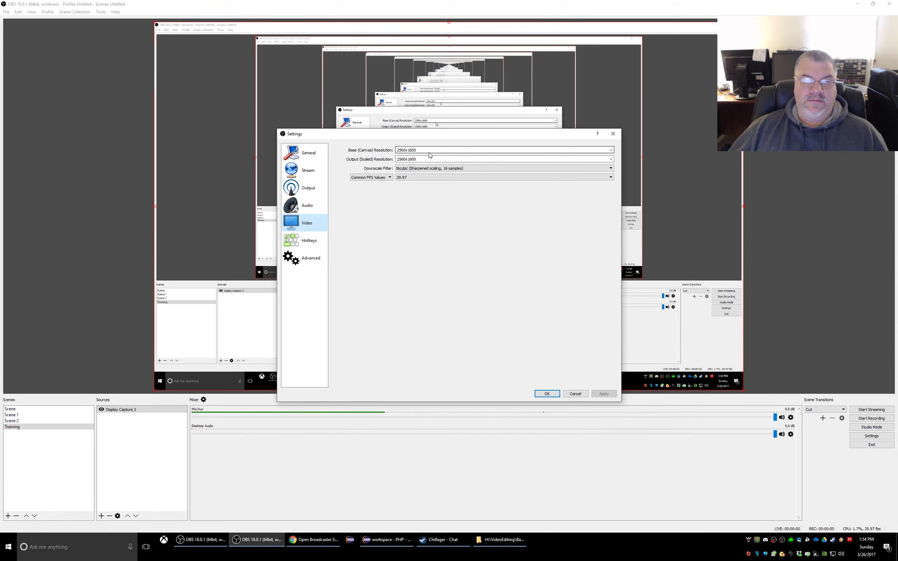
Step: Look over the Hotkeys and Advanced pages, then cancel out of Settings
{"action": "left_click", "coordinate": [292, 238]}
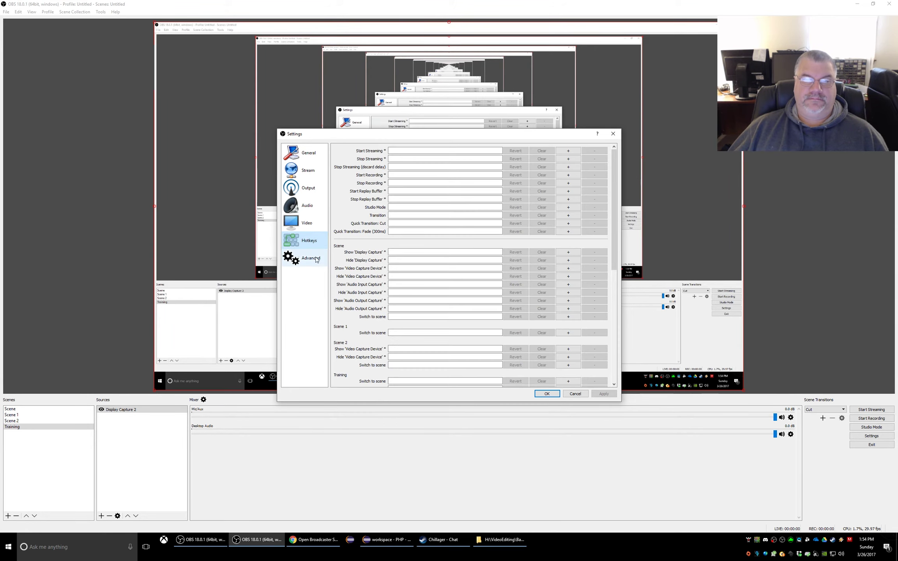
{"action": "left_click", "coordinate": [305, 260]}
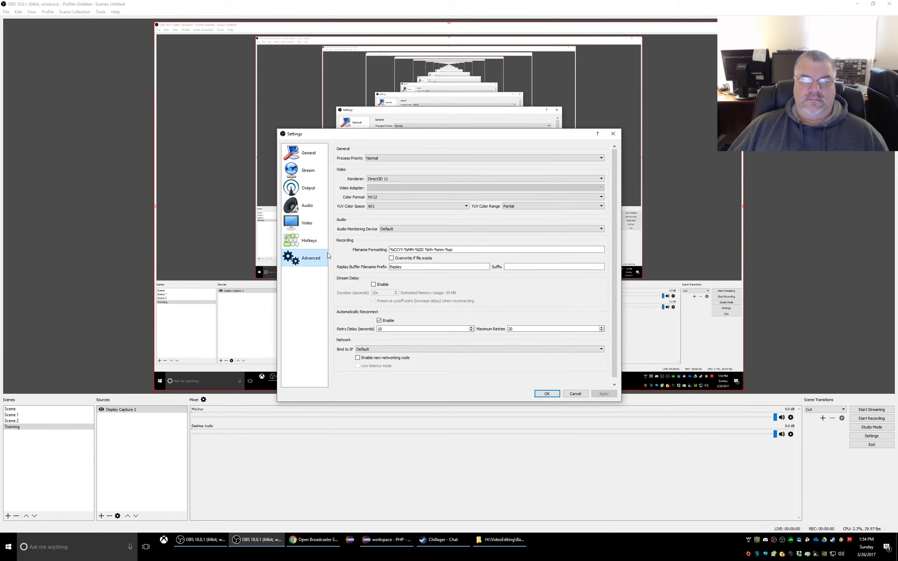
{"action": "left_click", "coordinate": [575, 394]}
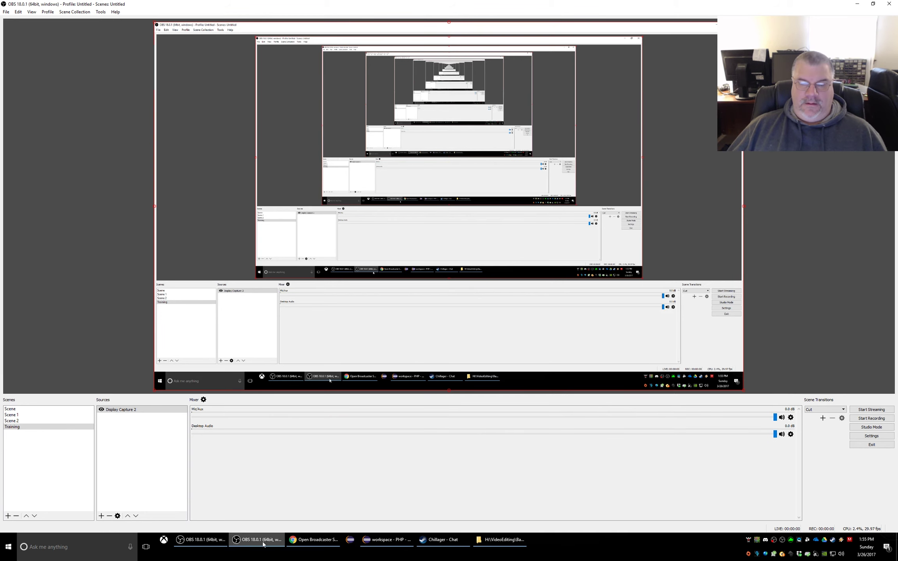
Step: Switch to the recording OBS, then play 2017-03-26_13-47-05.mp4 from the BattlefieldGaming folder
{"action": "left_click", "coordinate": [195, 543]}
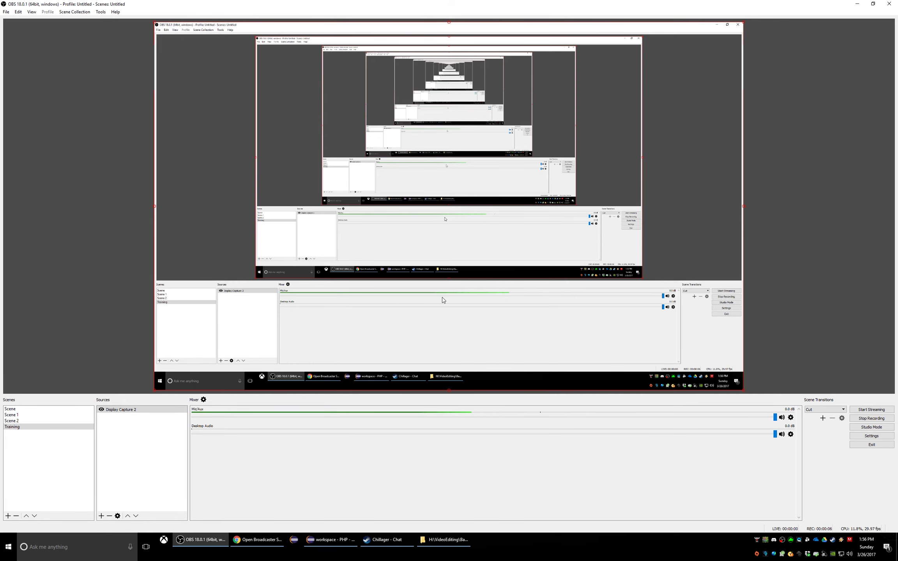
{"action": "left_click", "coordinate": [440, 541]}
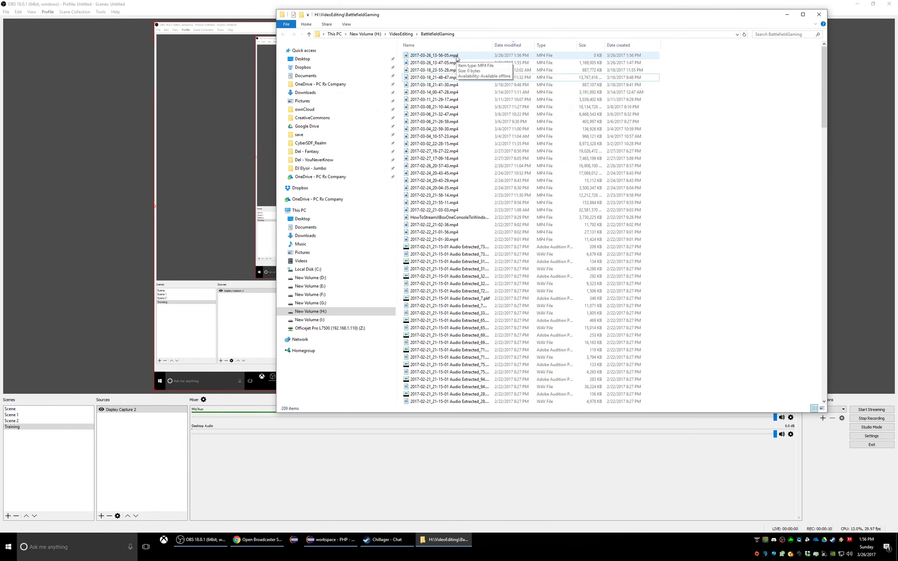
{"action": "left_click", "coordinate": [449, 64]}
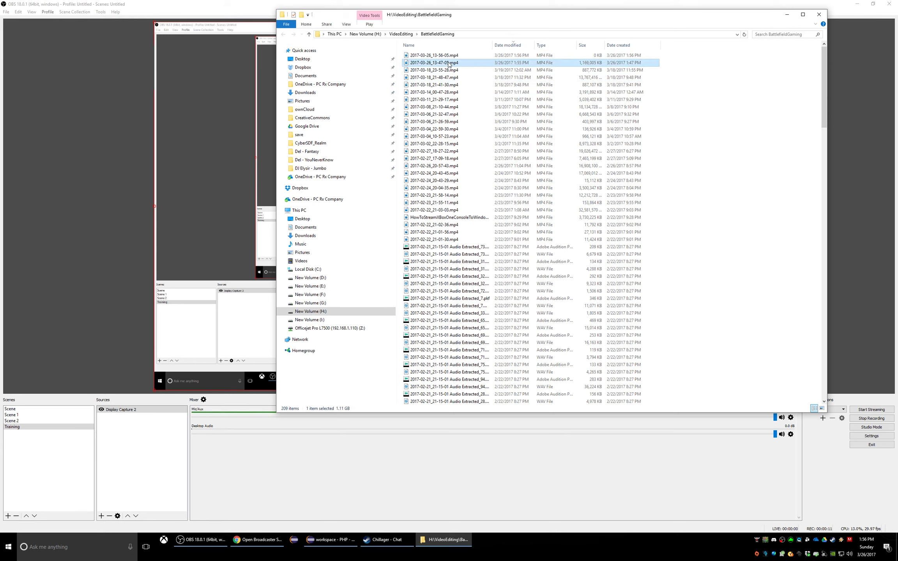
{"action": "double_click", "coordinate": [447, 64]}
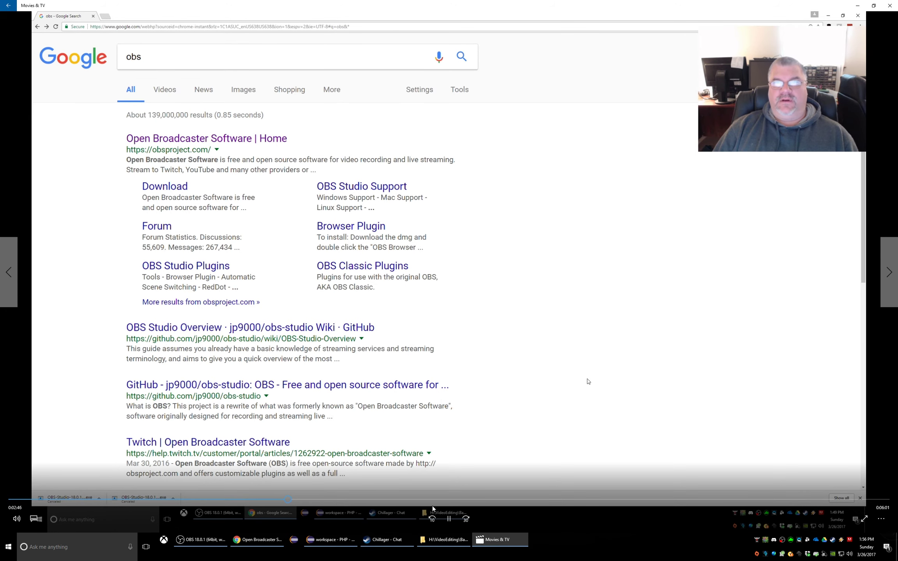